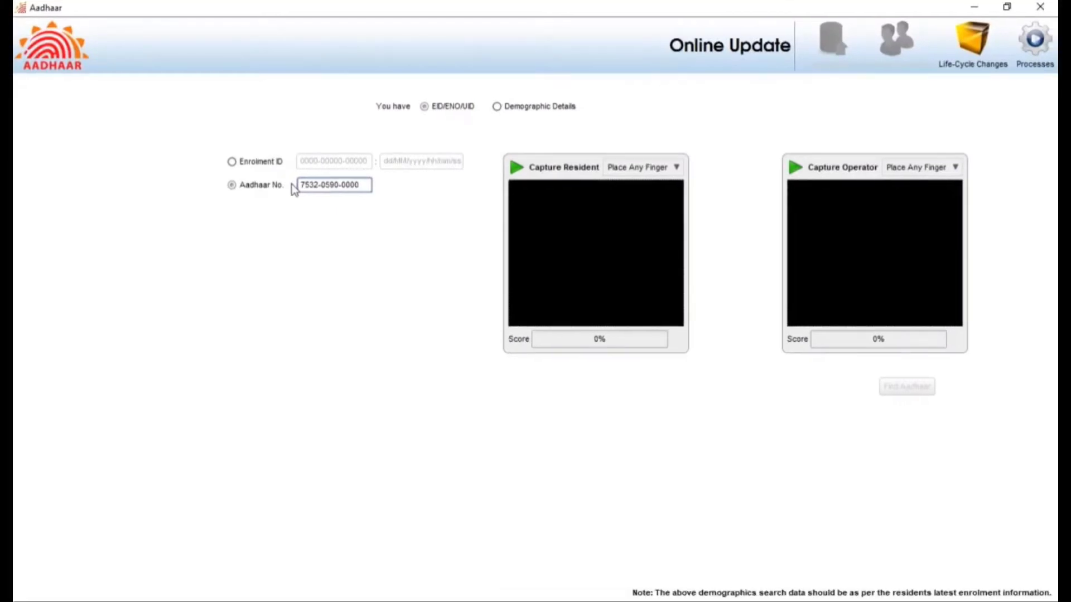
Step: Enter the resident's Aadhaar number, correcting the mistyped entry
{"action": "type", "text": "89030"}
{"action": "key", "text": "BackSpace"}
{"action": "key", "text": "BackSpace"}
{"action": "key", "text": "BackSpace"}
{"action": "key", "text": "BackSpace"}
{"action": "key", "text": "BackSpace"}
{"action": "key", "text": "BackSpace"}
{"action": "key", "text": "BackSpace"}
{"action": "key", "text": "BackSpace"}
{"action": "key", "text": "BackSpace"}
{"action": "key", "text": "BackSpace"}
{"action": "key", "text": "BackSpace"}
{"action": "key", "text": "BackSpace"}
Step: Capture the resident's and operator's fingerprints and look up the Aadhaar record
{"action": "left_click", "coordinate": [586, 235]}
{"action": "left_click", "coordinate": [862, 255]}
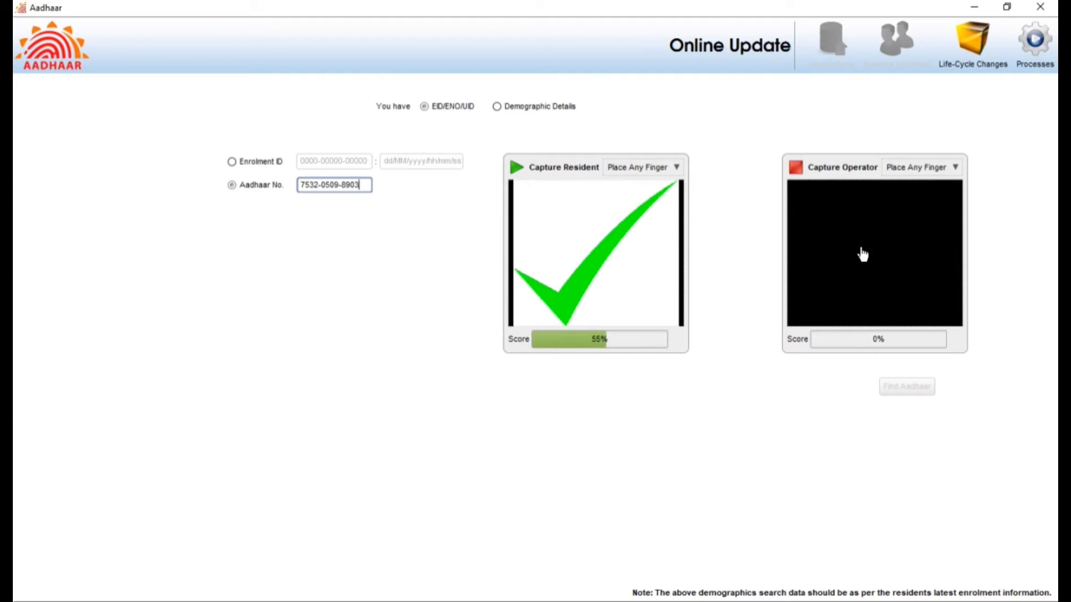
{"action": "left_click", "coordinate": [983, 70]}
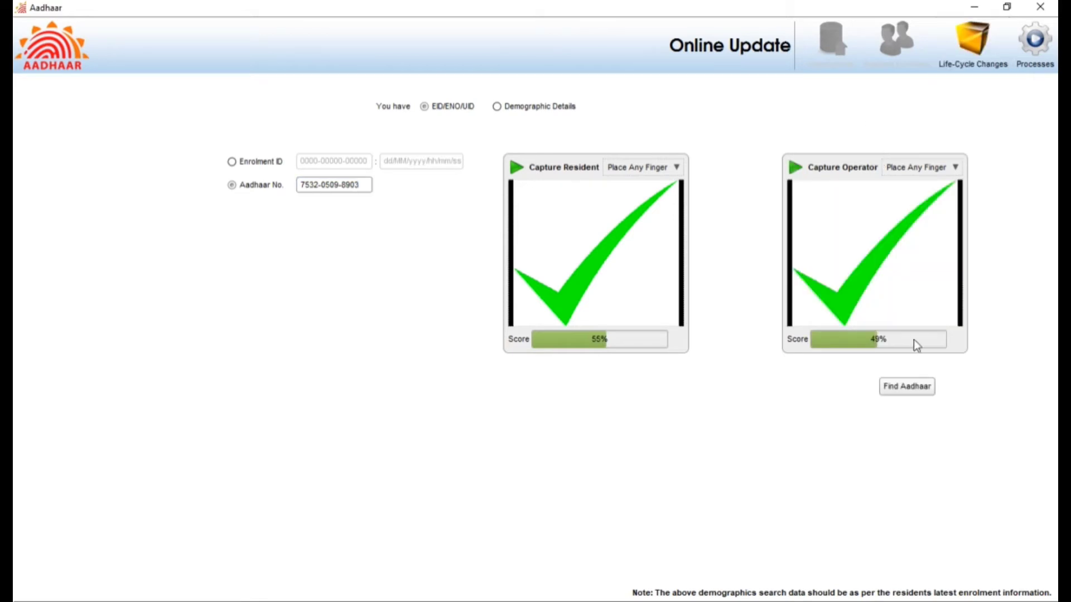
{"action": "left_click", "coordinate": [905, 388]}
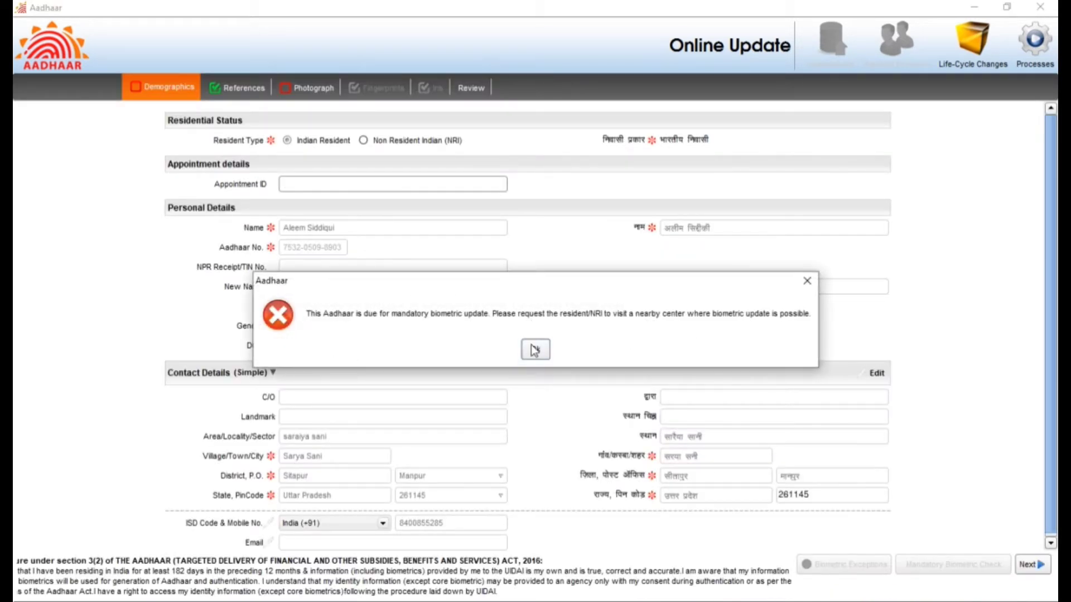
Step: Dismiss the biometric update alert and replace the old mobile number with the resident's new one
{"action": "left_click", "coordinate": [535, 349]}
{"action": "left_click", "coordinate": [268, 525]}
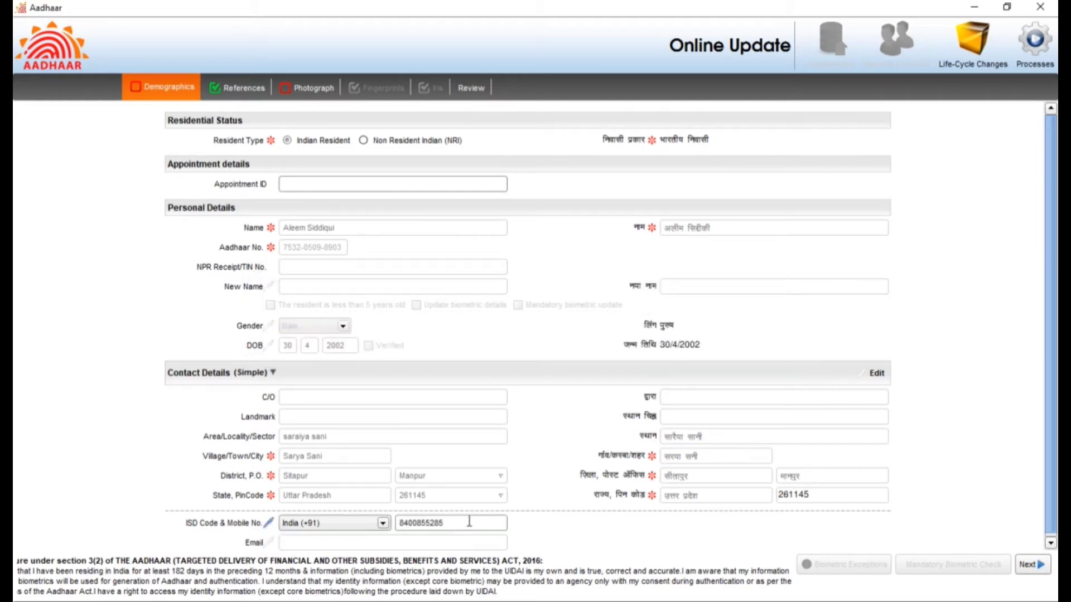
{"action": "key", "text": "BackSpace"}
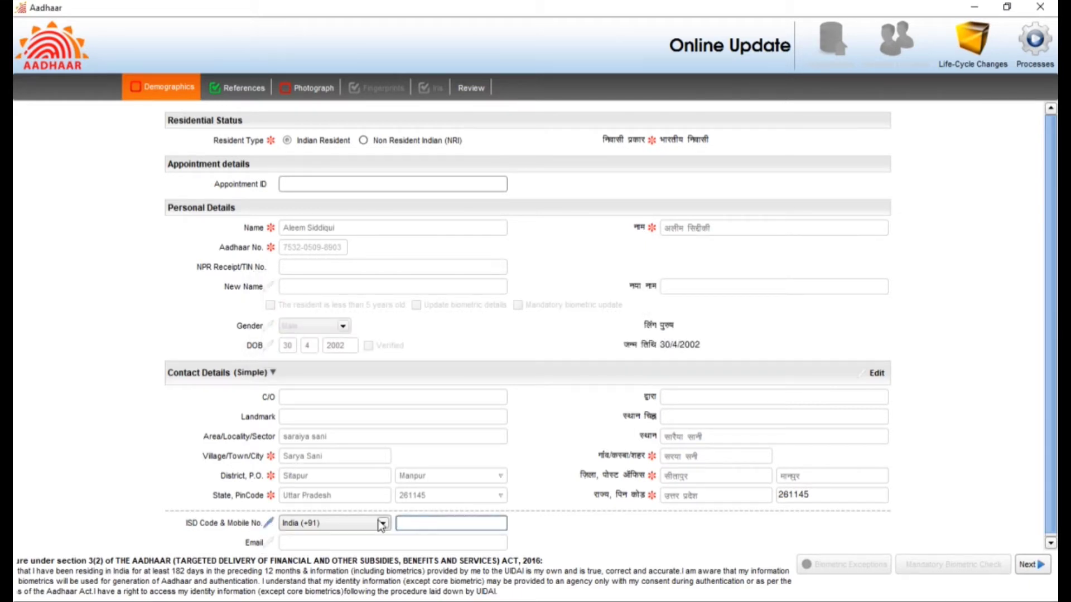
Step: Pass References and Photograph, verify the resident's fingerprint after one retry, and reach Review
{"action": "left_click", "coordinate": [1043, 563]}
{"action": "left_click", "coordinate": [318, 89]}
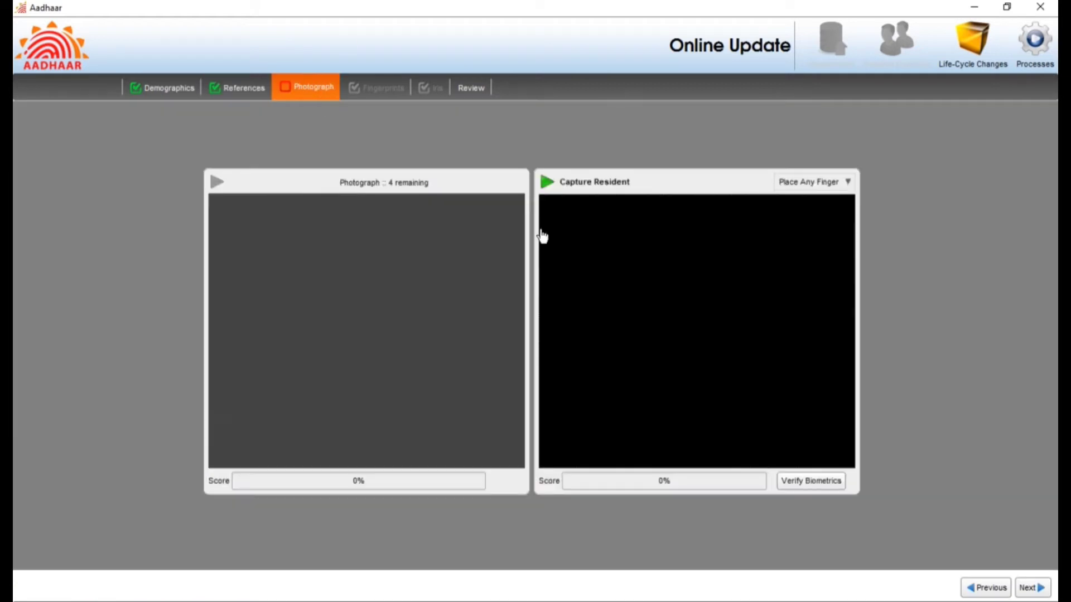
{"action": "left_click", "coordinate": [587, 277]}
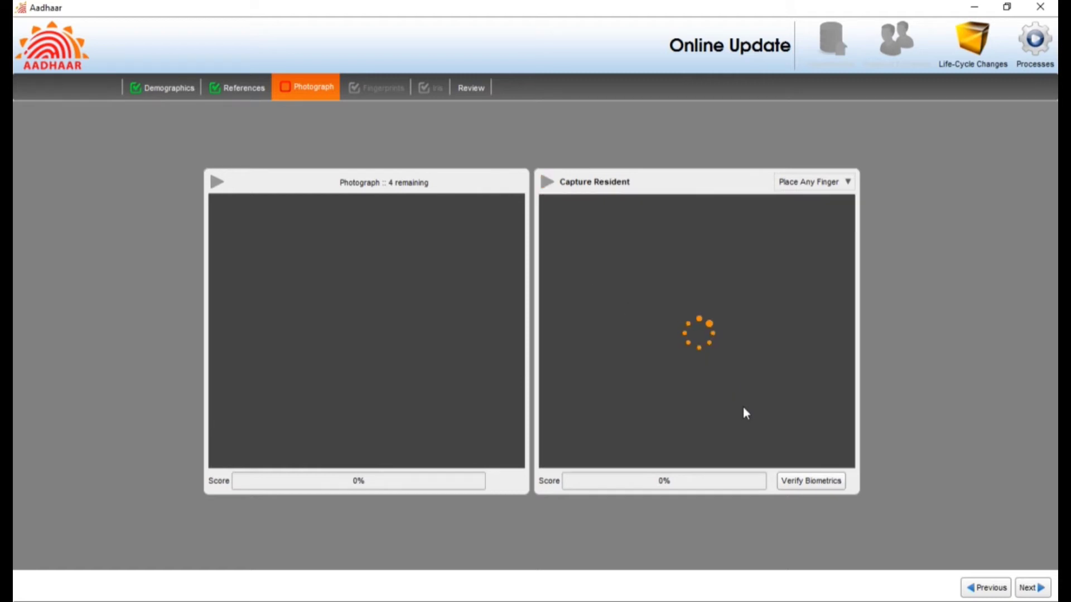
{"action": "left_click", "coordinate": [798, 480]}
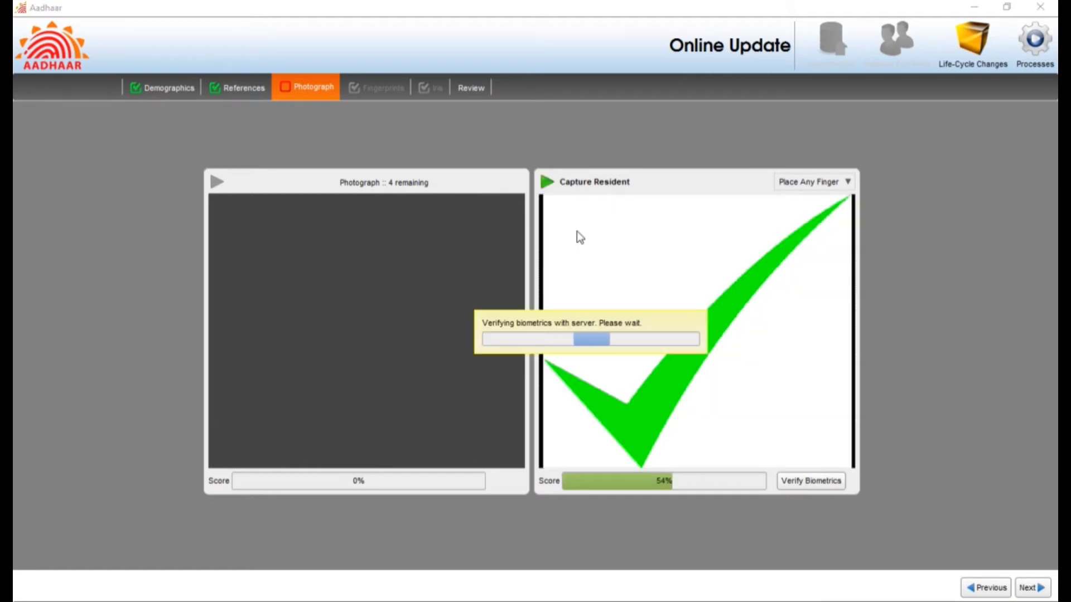
{"action": "left_click", "coordinate": [542, 352]}
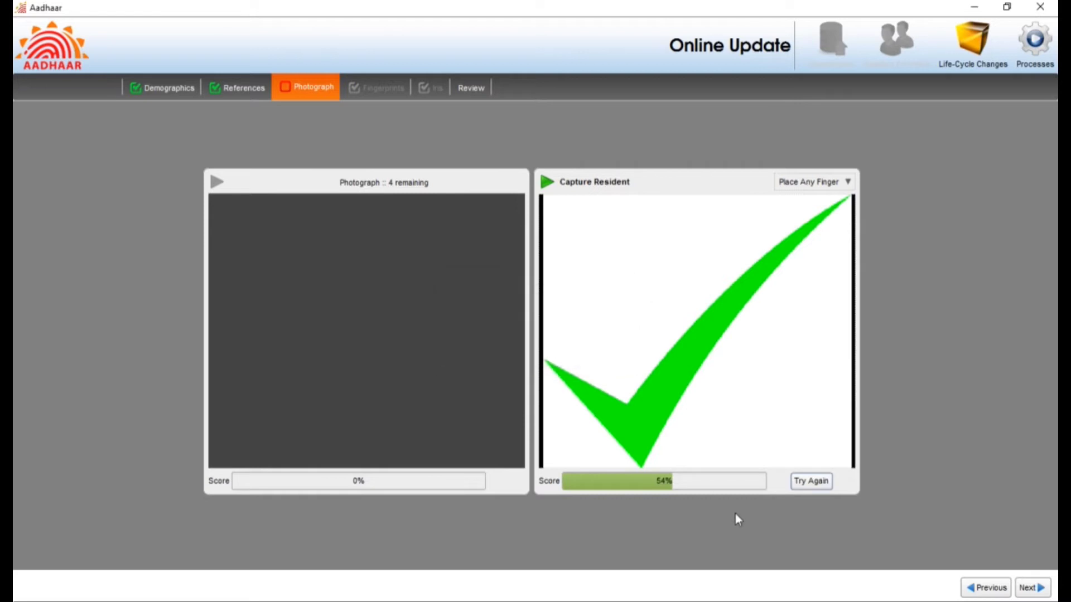
{"action": "left_click", "coordinate": [812, 481]}
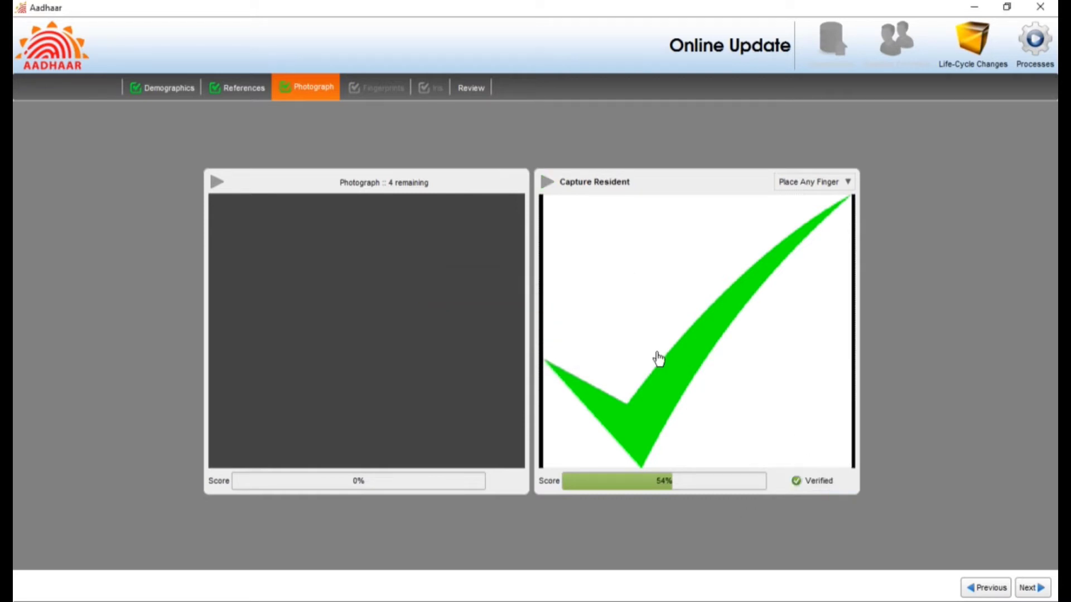
{"action": "left_click", "coordinate": [1031, 588]}
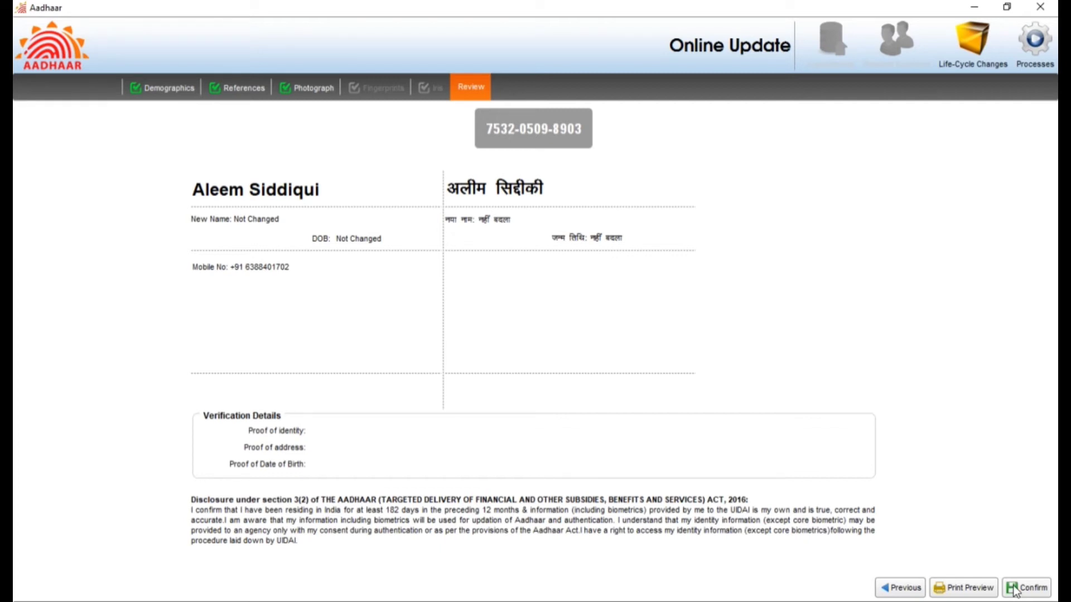
Step: Confirm the update request, verify the operator's fingerprint and save it
{"action": "left_click", "coordinate": [1025, 590]}
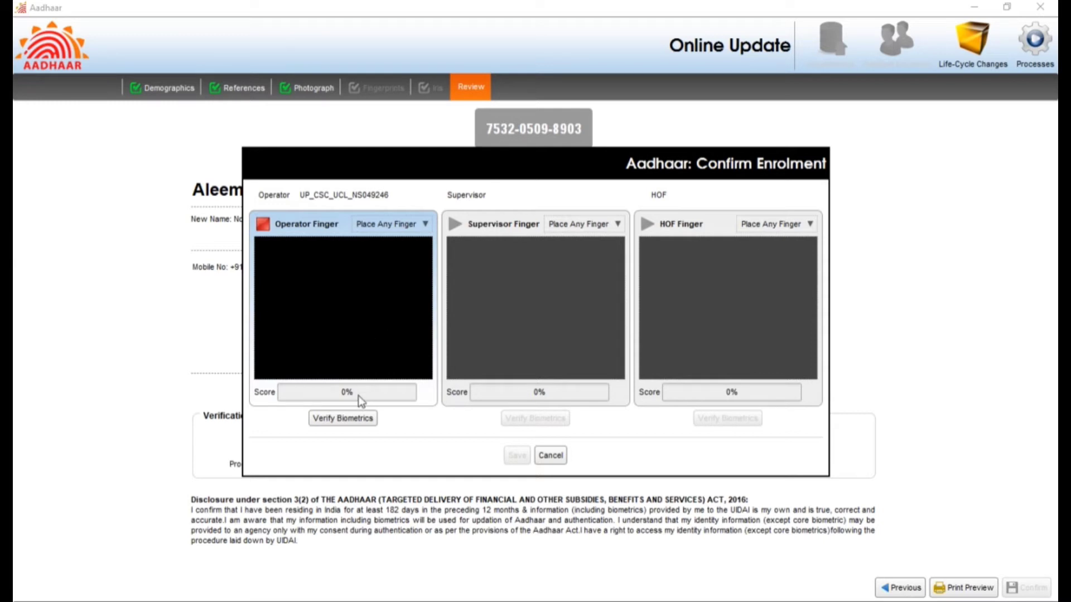
{"action": "left_click", "coordinate": [356, 423]}
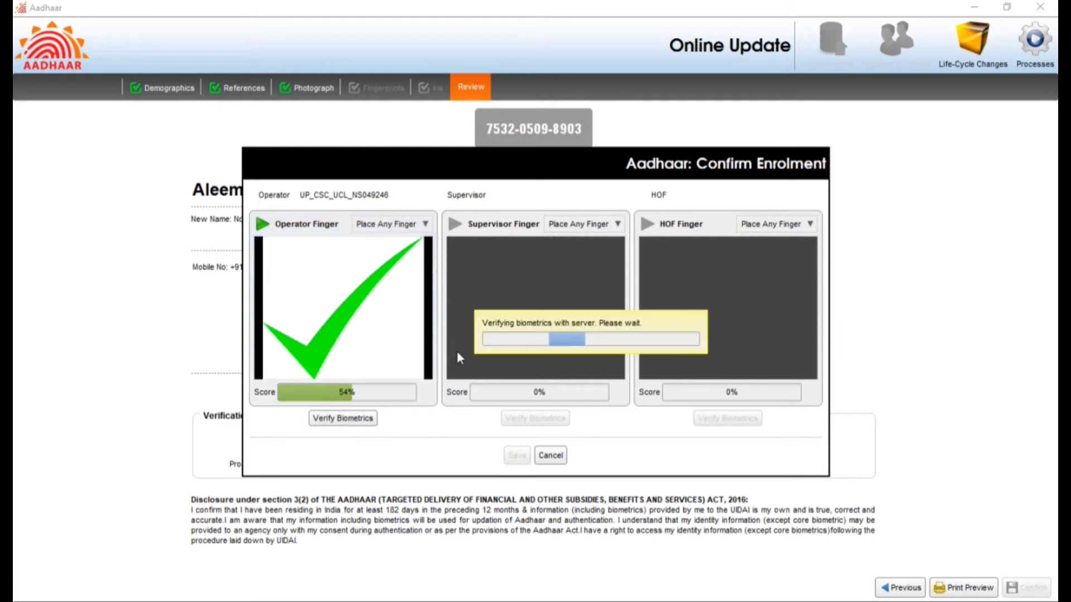
{"action": "left_click", "coordinate": [517, 457]}
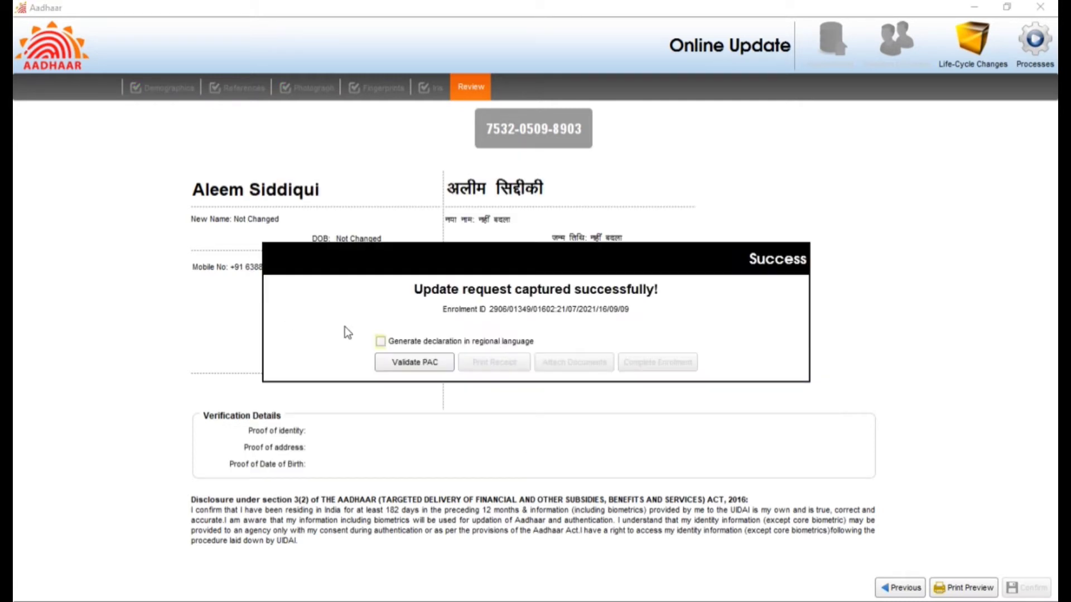
Step: Generate the regional-language declaration, open PAC validation, and go to the Digital Seva Portal in the browser
{"action": "left_click", "coordinate": [381, 341]}
{"action": "left_click", "coordinate": [411, 364]}
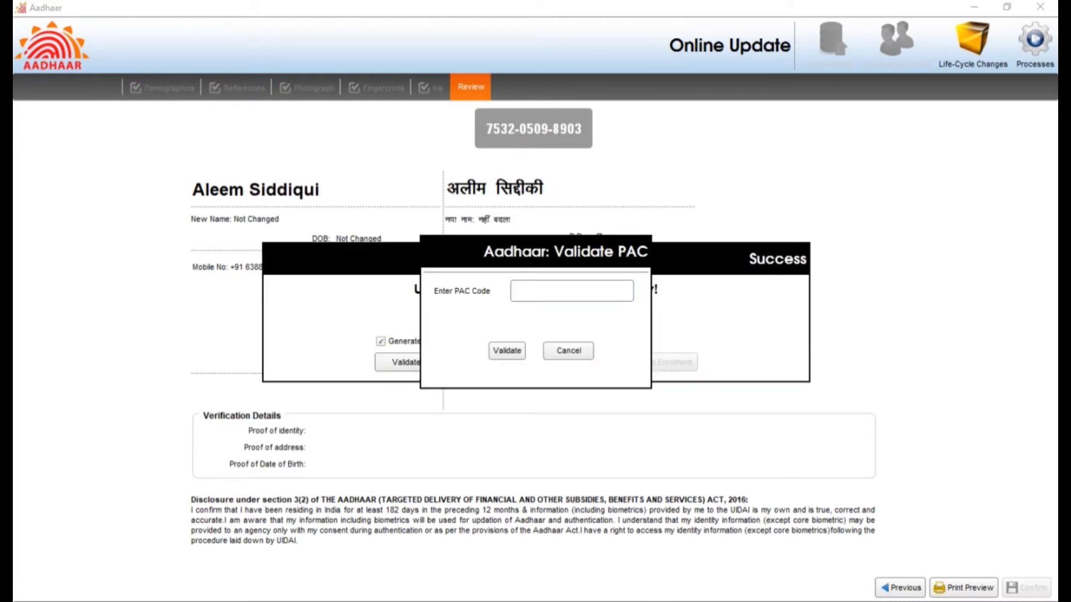
{"action": "key", "text": "alt+Tab"}
{"action": "left_click", "coordinate": [470, 10]}
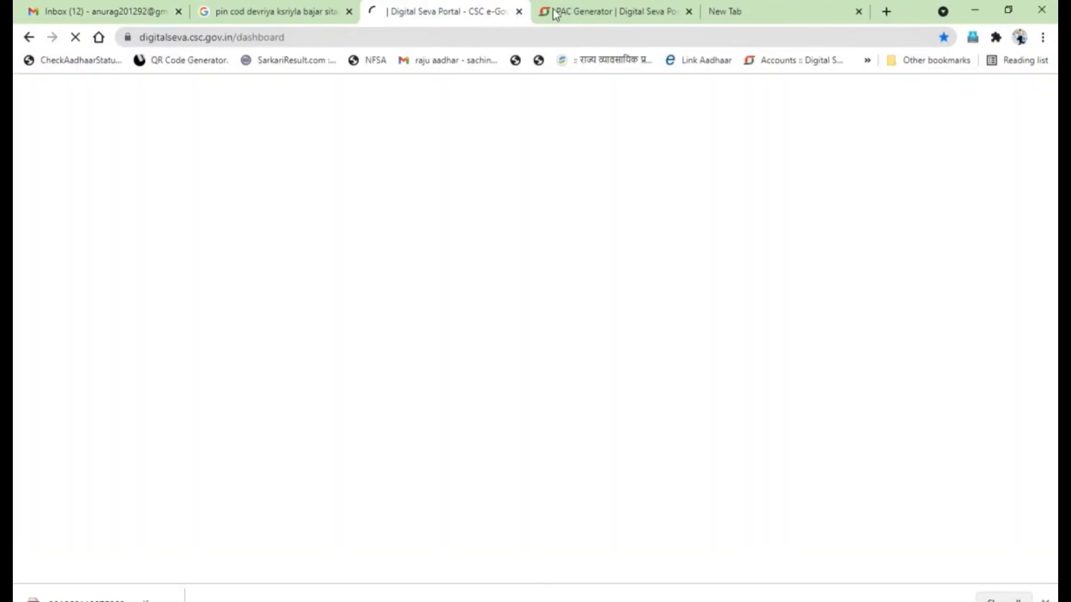
Step: Open the PAC Generation Form and enter the customer's new mobile number
{"action": "left_click", "coordinate": [575, 12]}
{"action": "left_click", "coordinate": [137, 196]}
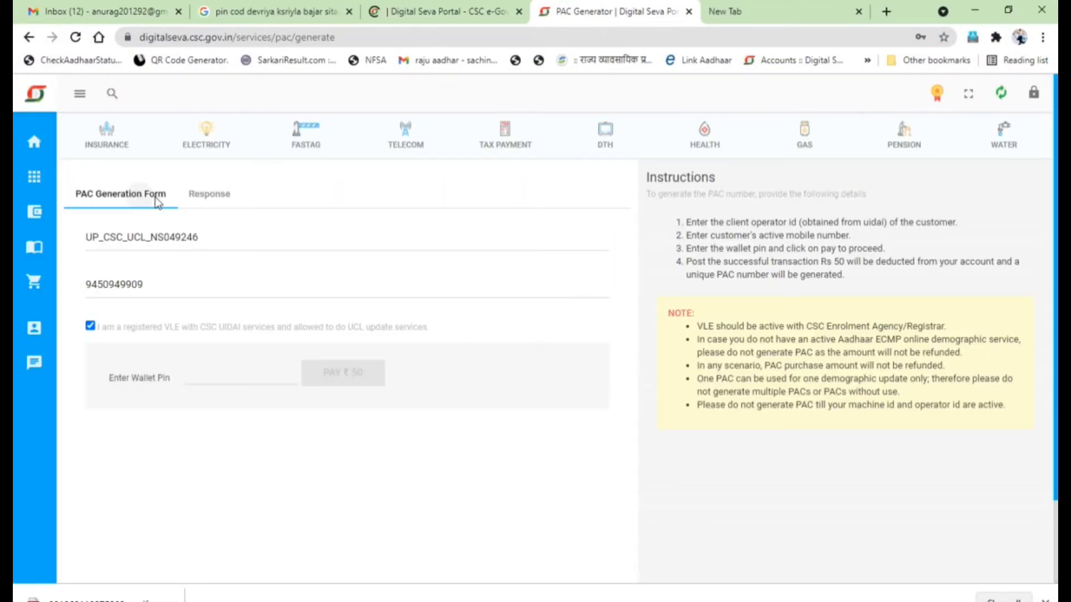
{"action": "left_click_drag", "start_coordinate": [176, 286], "coordinate": [76, 288]}
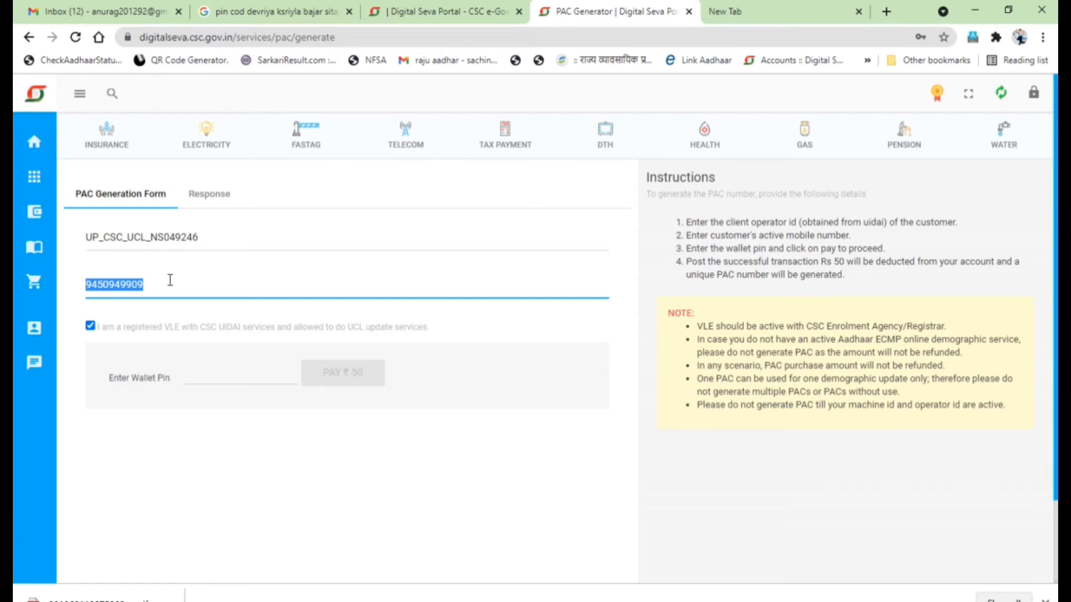
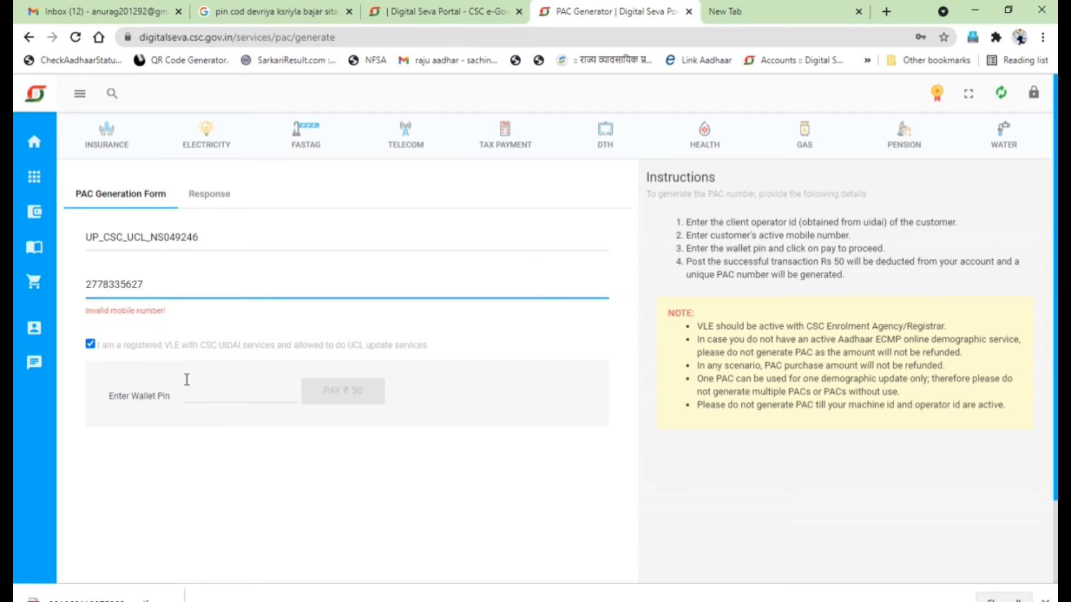
{"action": "left_click", "coordinate": [189, 287]}
{"action": "mouse_move", "coordinate": [52, 289]}
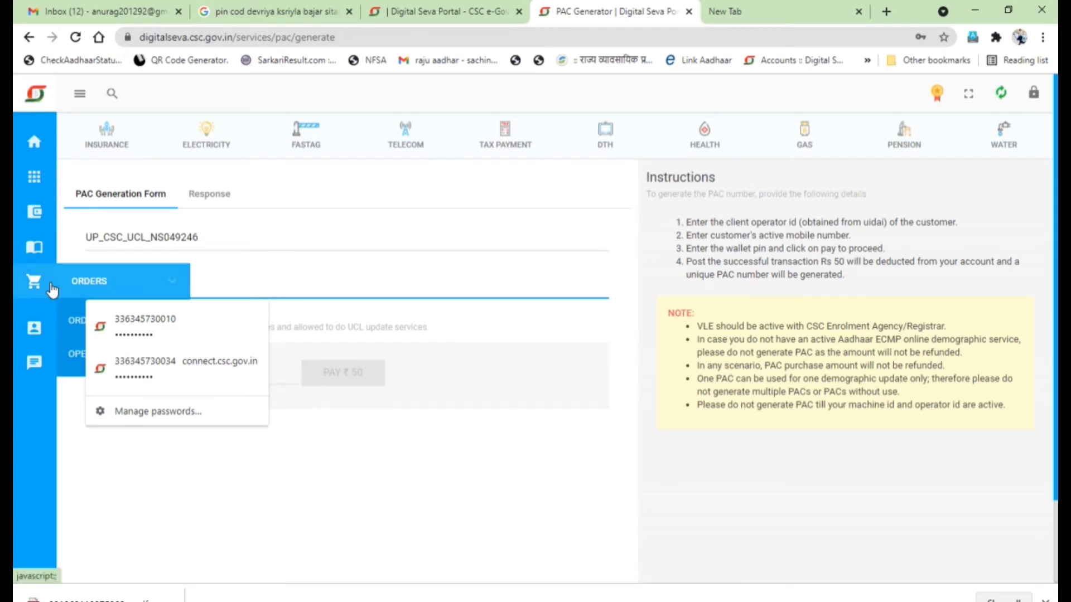
{"action": "left_click", "coordinate": [52, 289]}
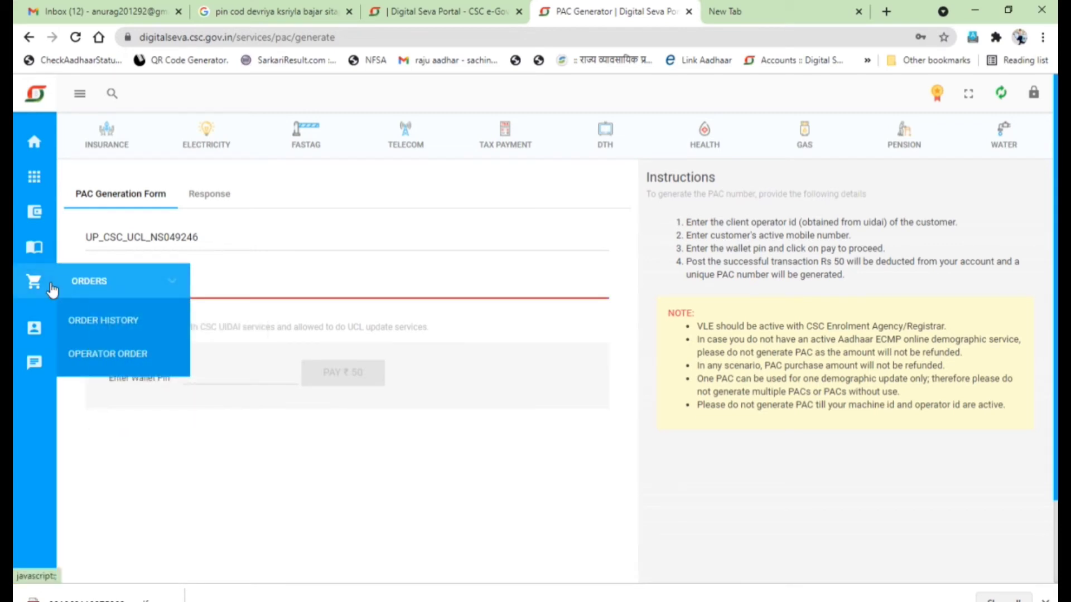
{"action": "left_click", "coordinate": [209, 282]}
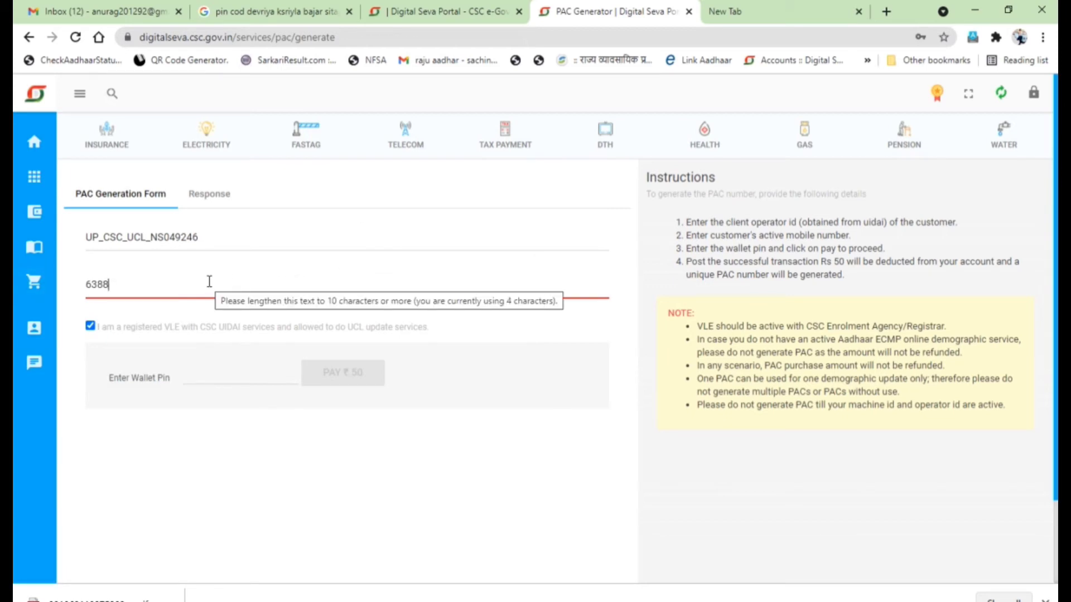
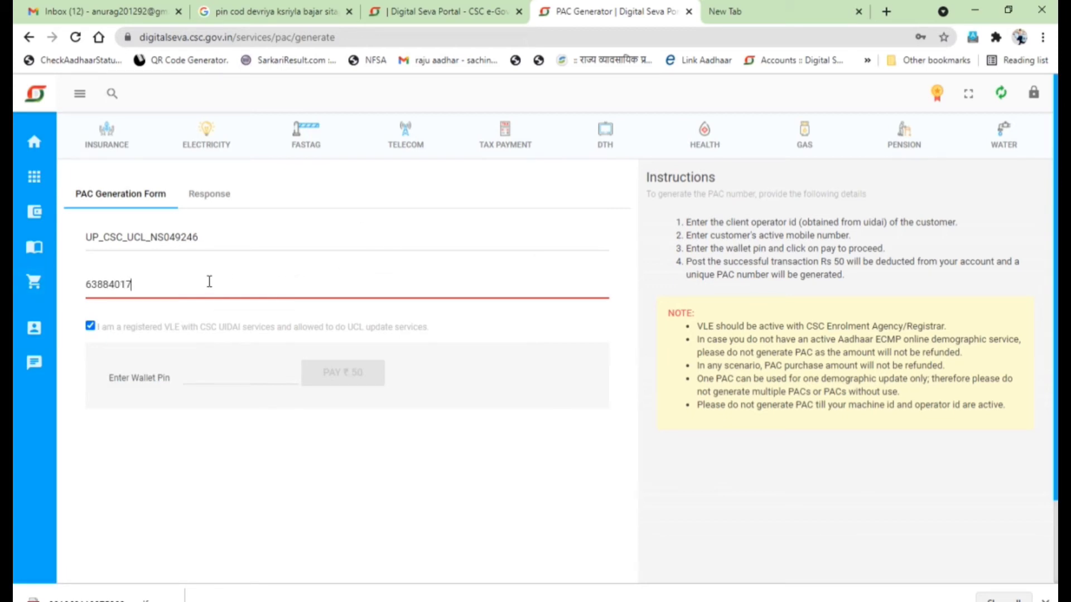
Step: Enter the wallet PIN and attempt the ₹50 PAC payment, which fails with 'Login First!'
{"action": "left_click", "coordinate": [238, 373]}
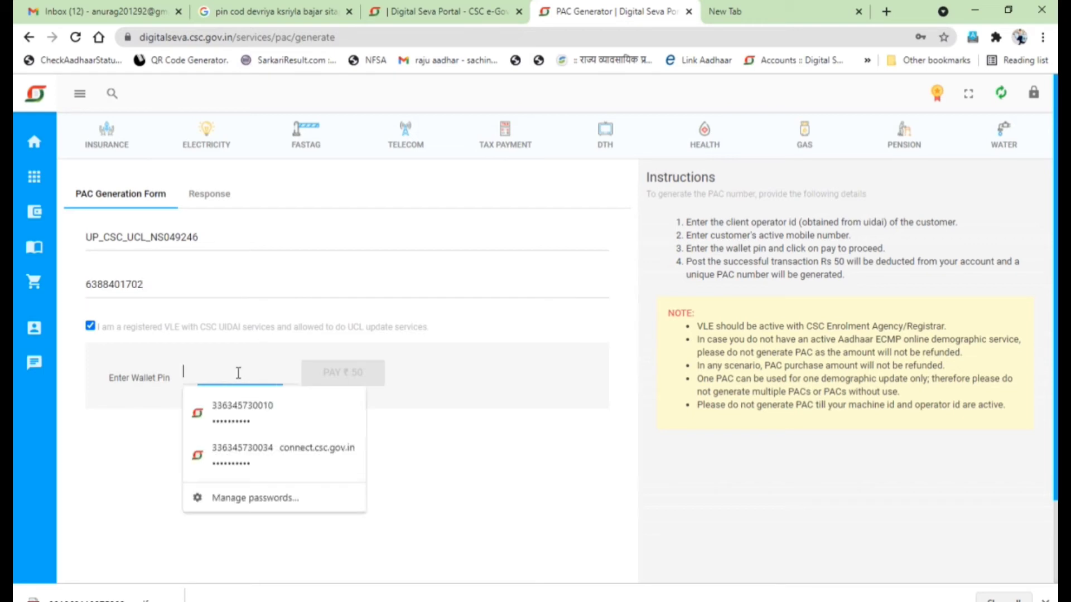
{"action": "type", "text": "******"}
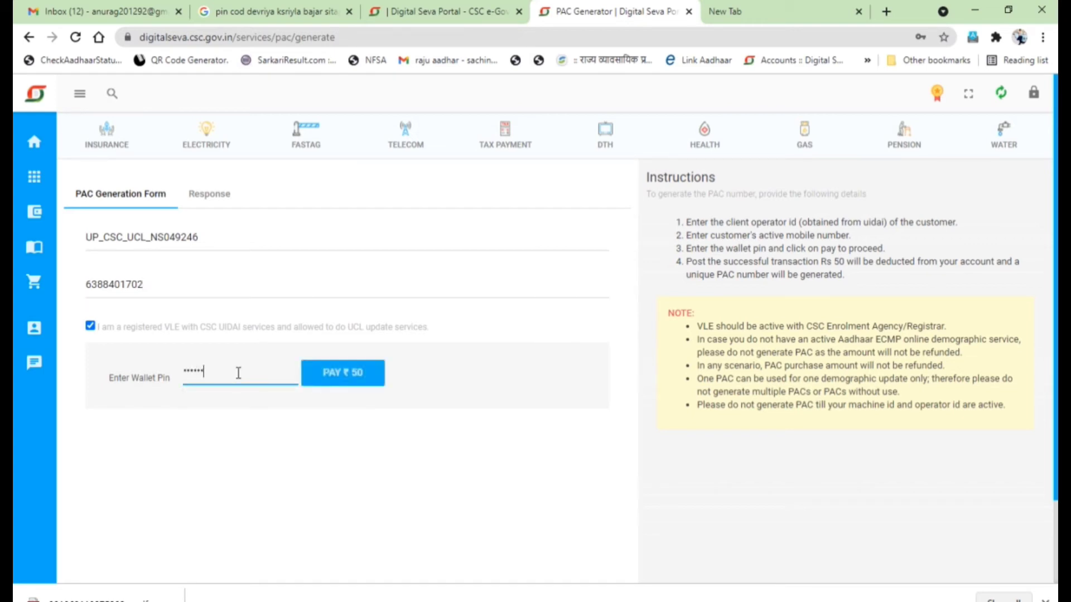
{"action": "left_click", "coordinate": [351, 375]}
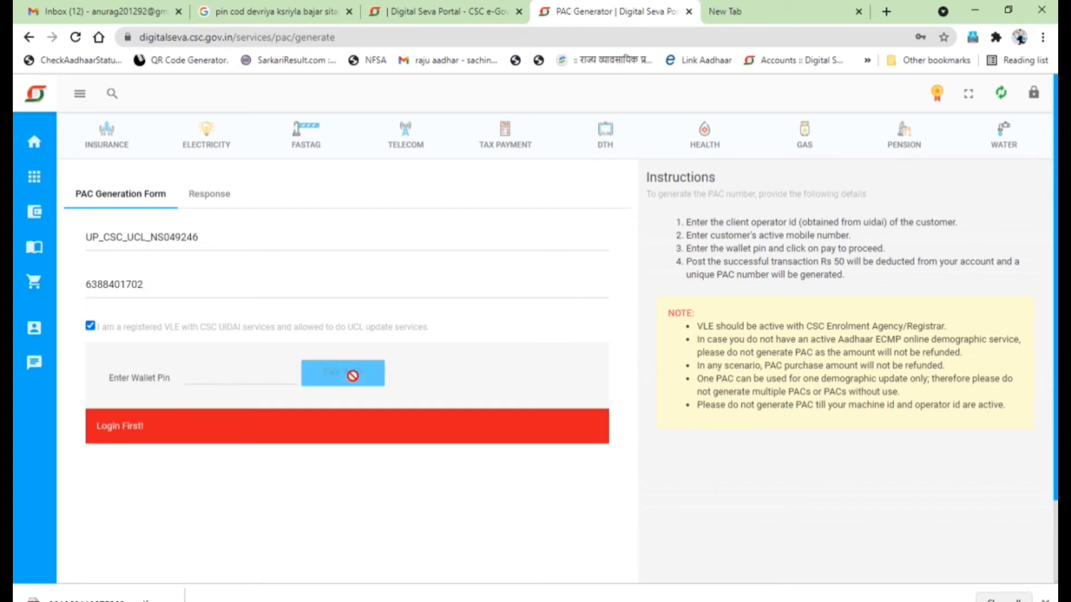
{"action": "left_click", "coordinate": [446, 17]}
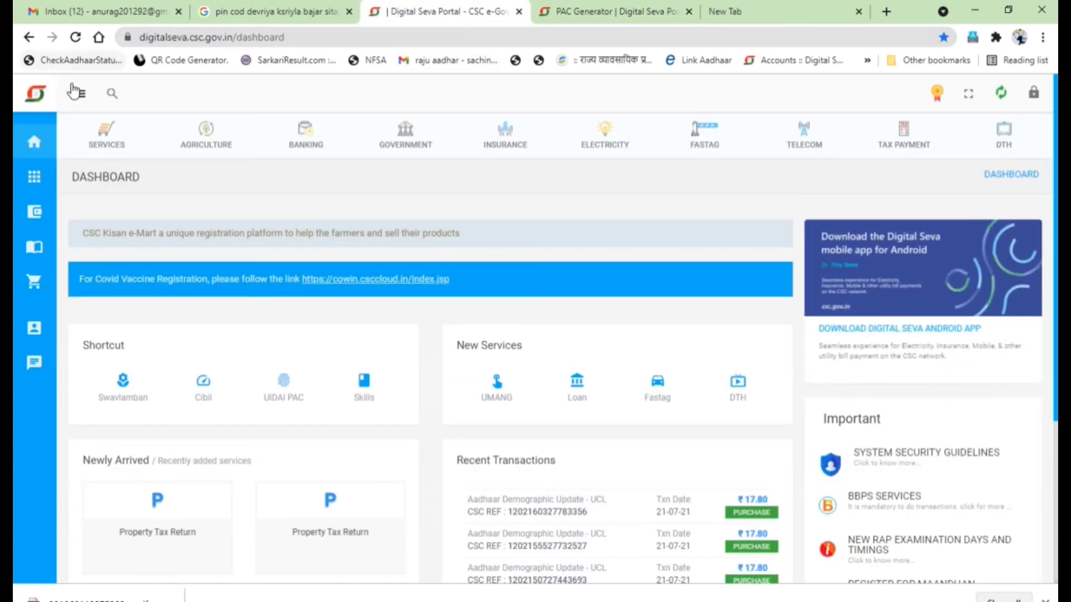
Step: Reload the portal dashboard to renew the login session
{"action": "left_click", "coordinate": [73, 91]}
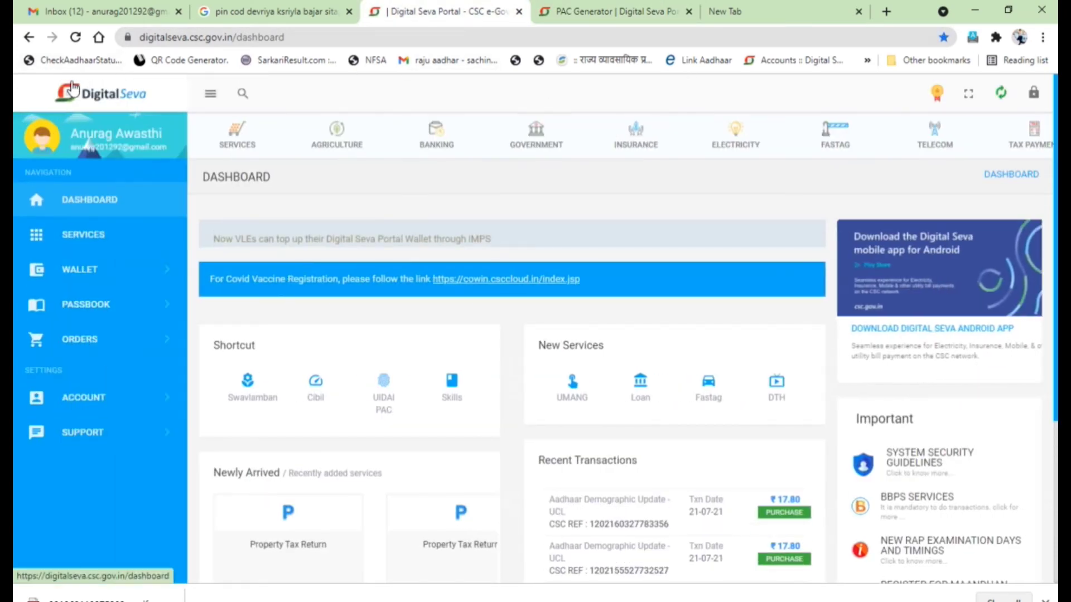
{"action": "left_click", "coordinate": [76, 38]}
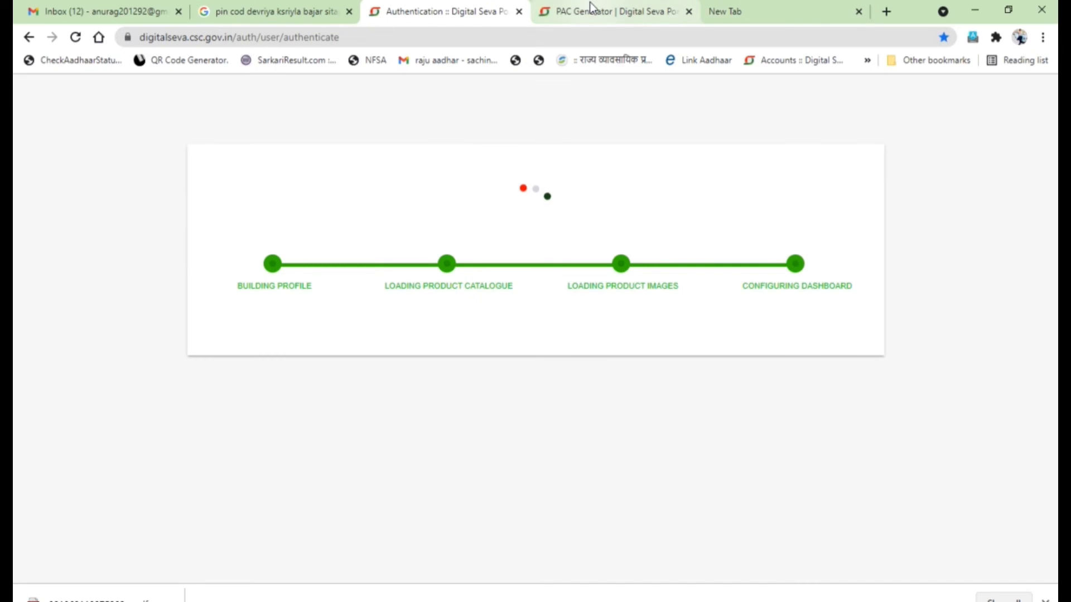
{"action": "left_click", "coordinate": [590, 2]}
Step: Re-enter the wallet PIN, pay ₹50 successfully, and select the generated PAC number
{"action": "left_click", "coordinate": [270, 371]}
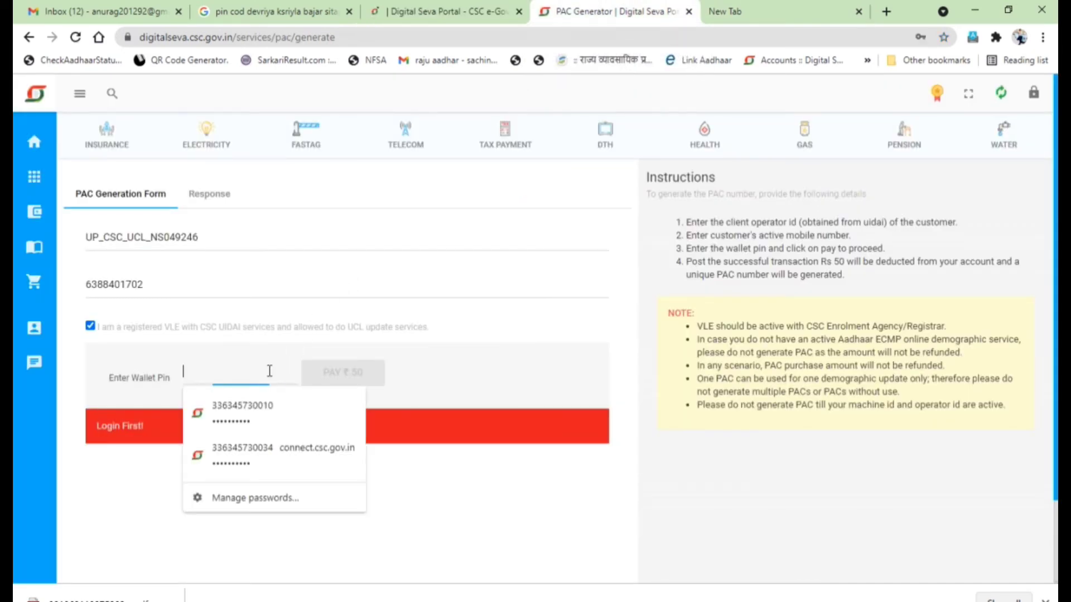
{"action": "type", "text": "••••••"}
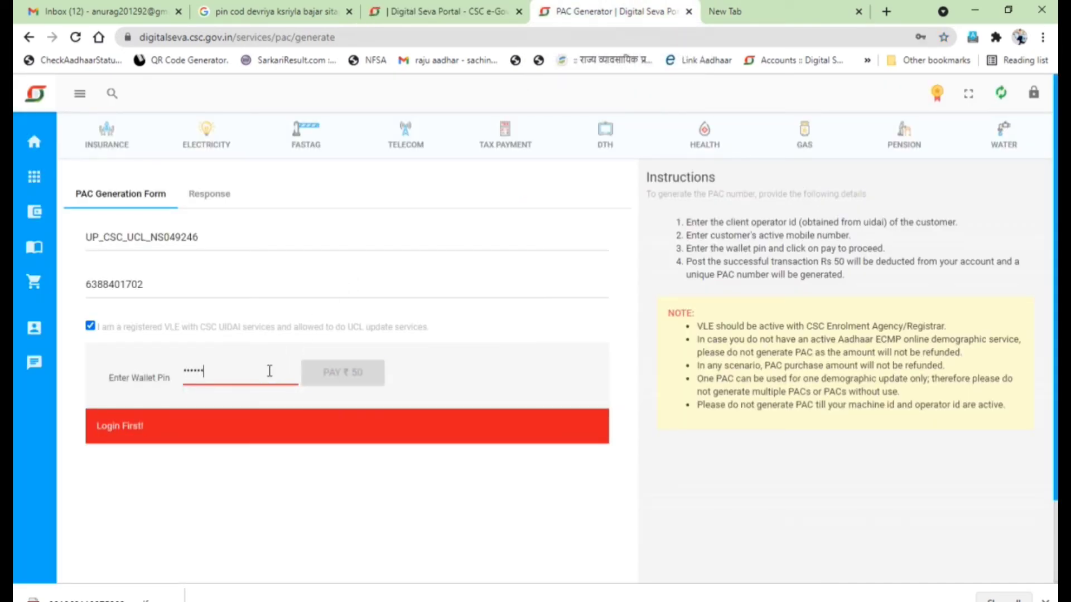
{"action": "left_click", "coordinate": [333, 373]}
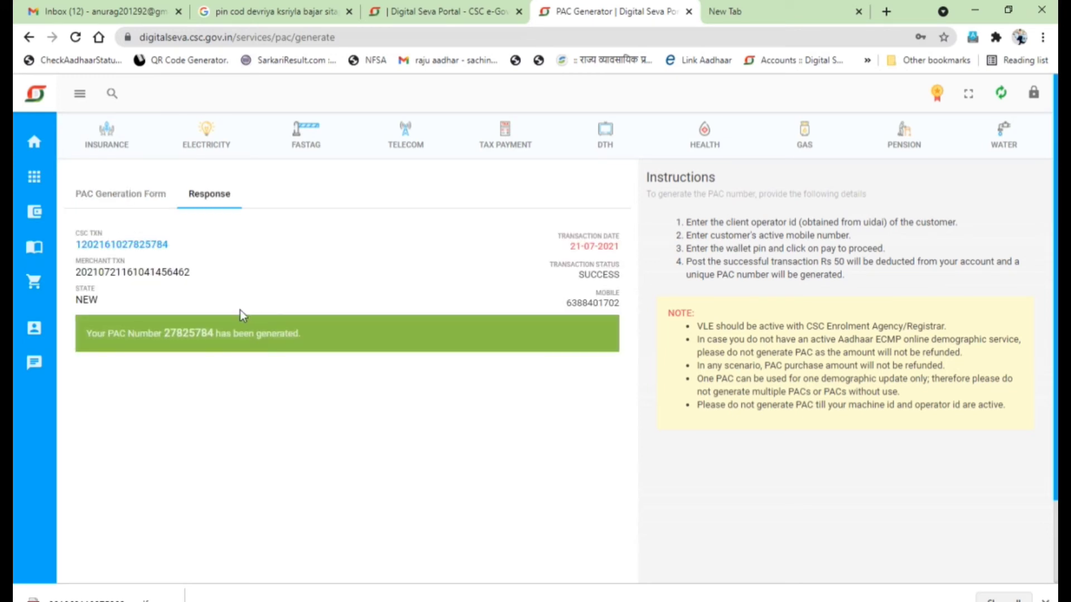
{"action": "left_click_drag", "start_coordinate": [214, 334], "coordinate": [165, 333]}
{"action": "key", "text": "ctrl+c"}
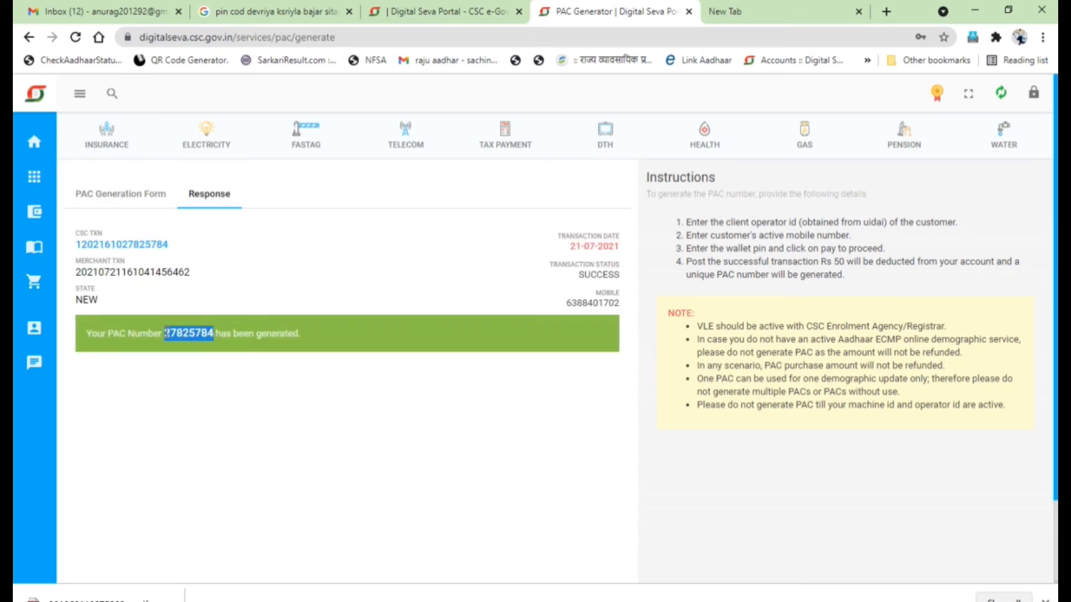
Step: Paste the generated PAC into the Aadhaar client and validate it
{"action": "key", "text": "alt+Tab"}
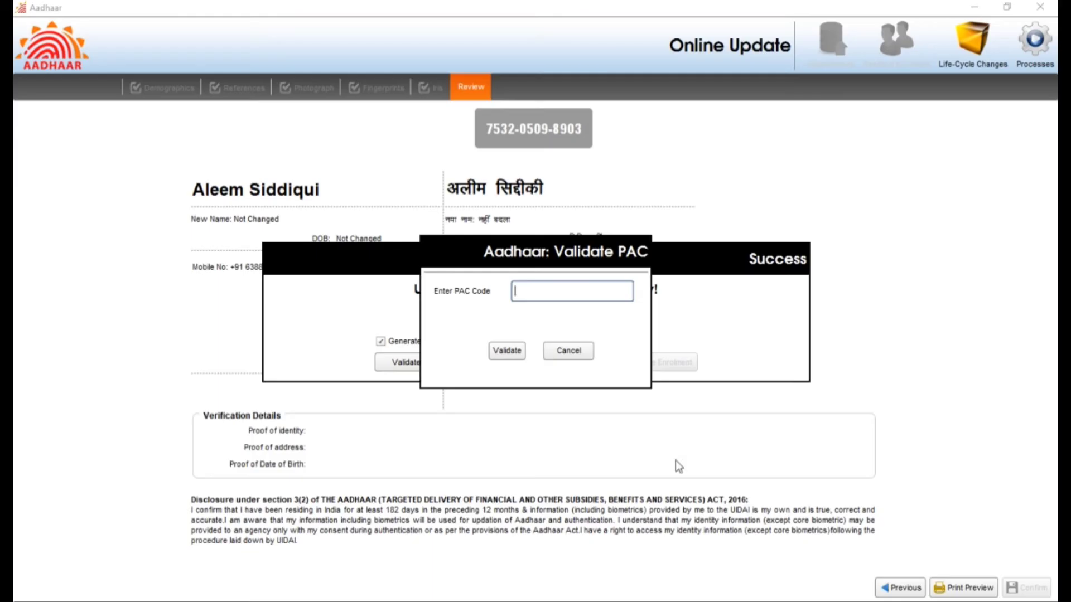
{"action": "key", "text": "ctrl+v"}
{"action": "left_click", "coordinate": [514, 346]}
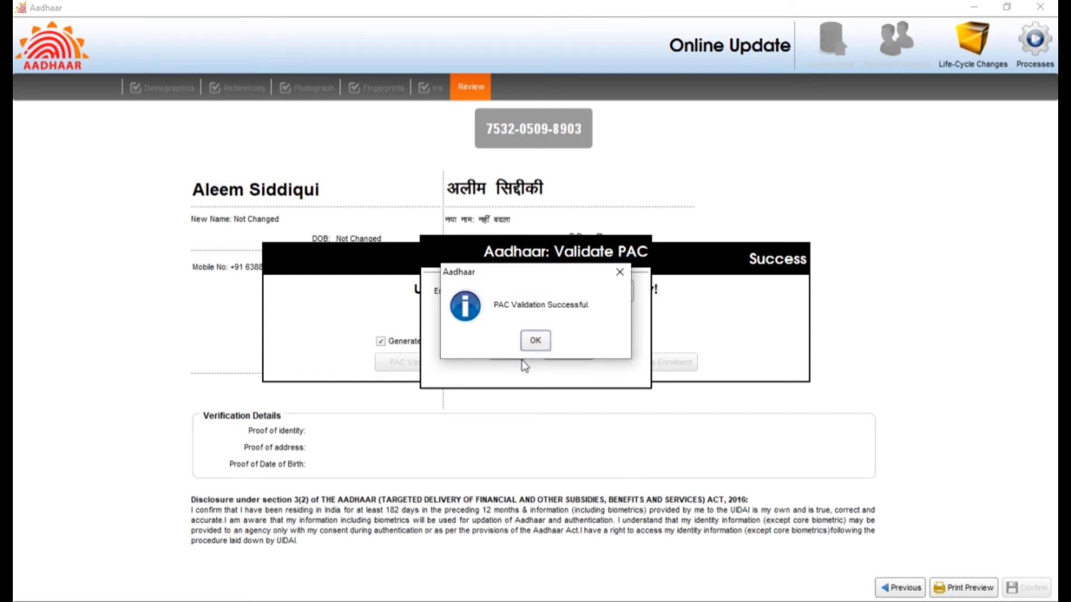
{"action": "left_click", "coordinate": [537, 345]}
Step: Print the update request receipt and open the Documents Attachment window
{"action": "left_click", "coordinate": [502, 365]}
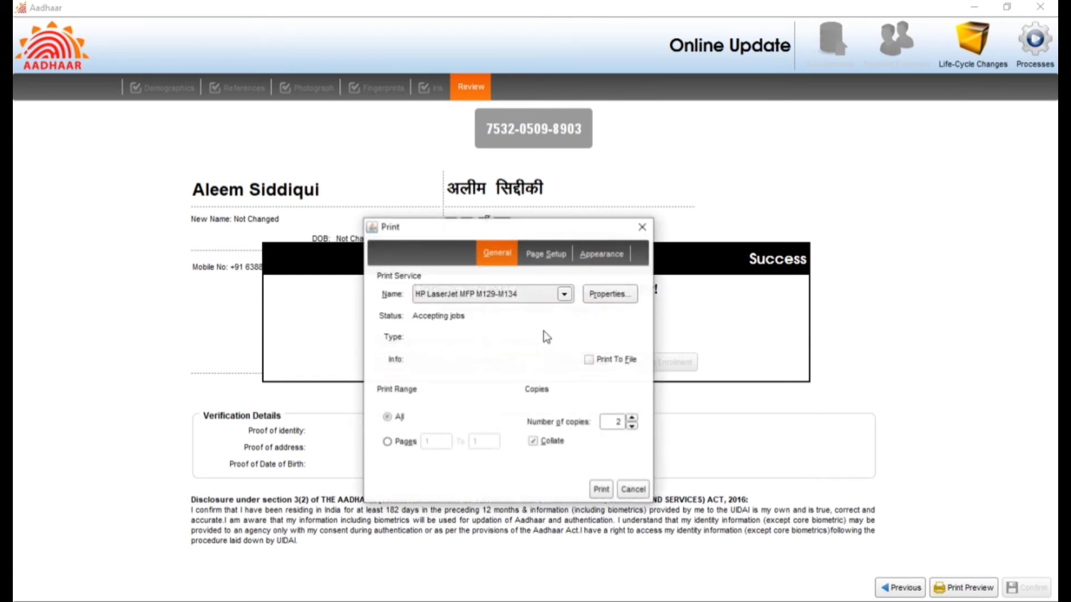
{"action": "left_click", "coordinate": [601, 489]}
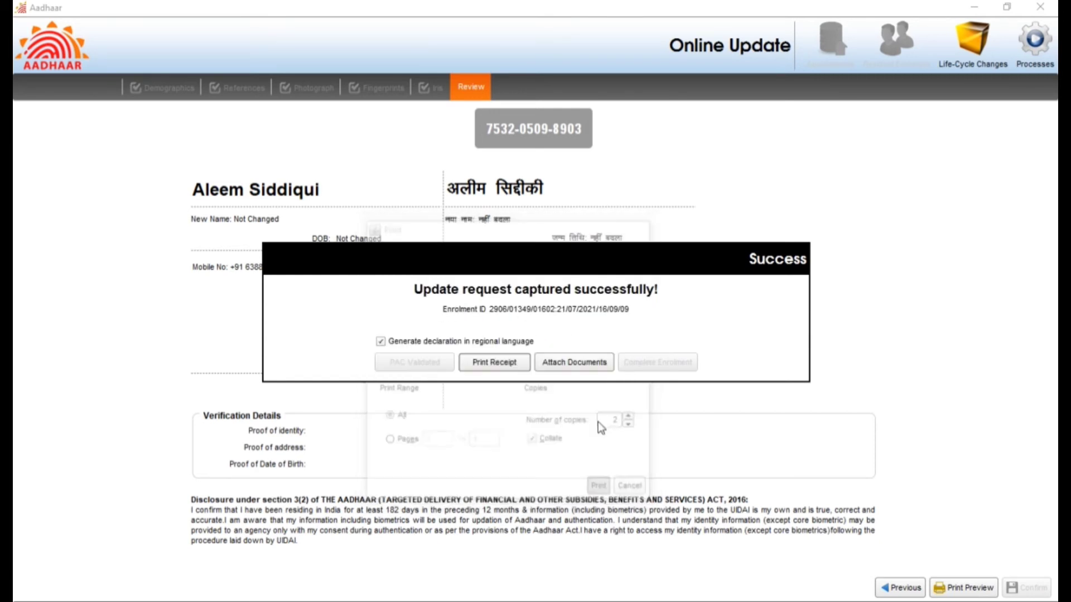
{"action": "left_click", "coordinate": [567, 369]}
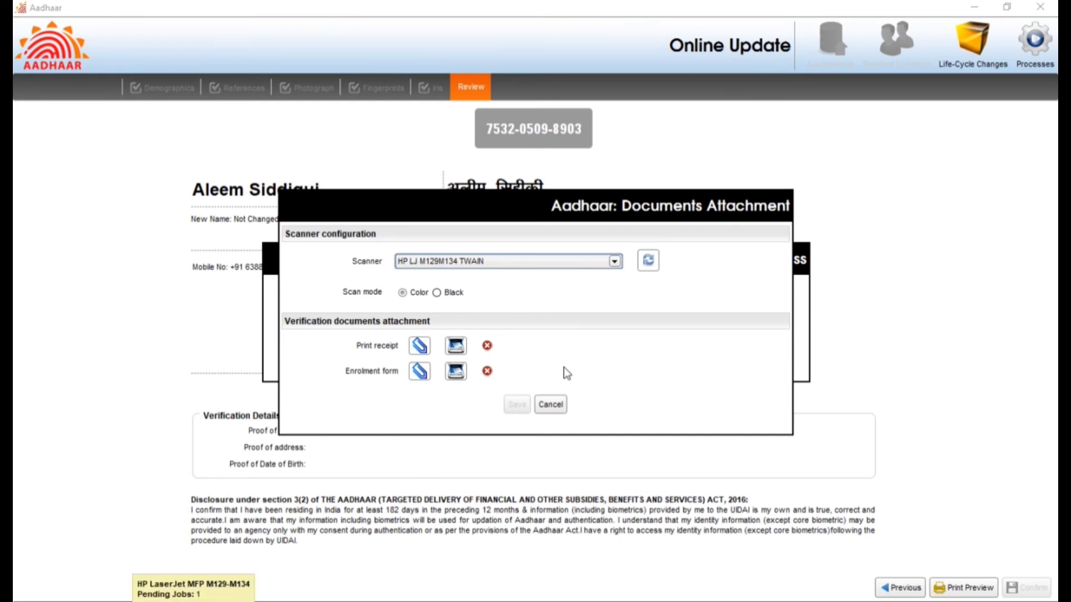
Step: Scan the enrolment form, retrying until its page 1 preview appears, and save it
{"action": "left_click", "coordinate": [456, 372]}
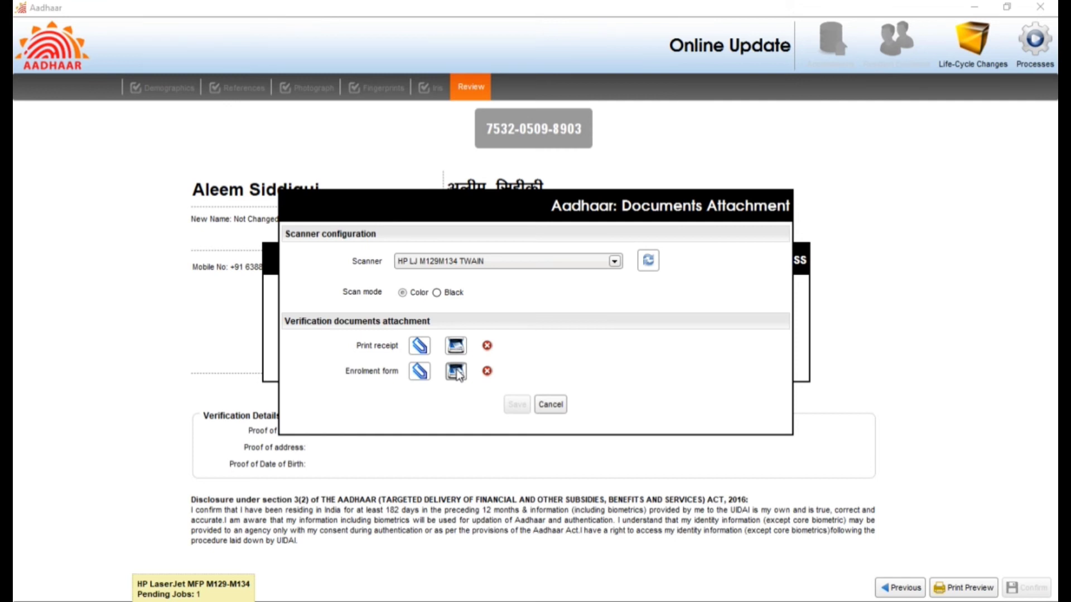
{"action": "left_click", "coordinate": [452, 374]}
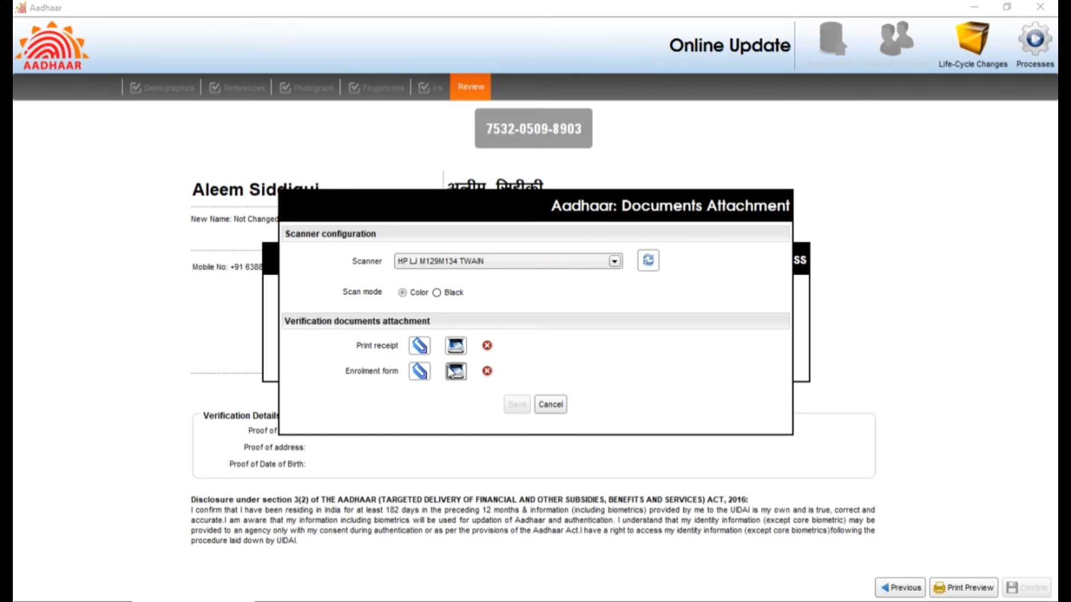
{"action": "left_click", "coordinate": [454, 372]}
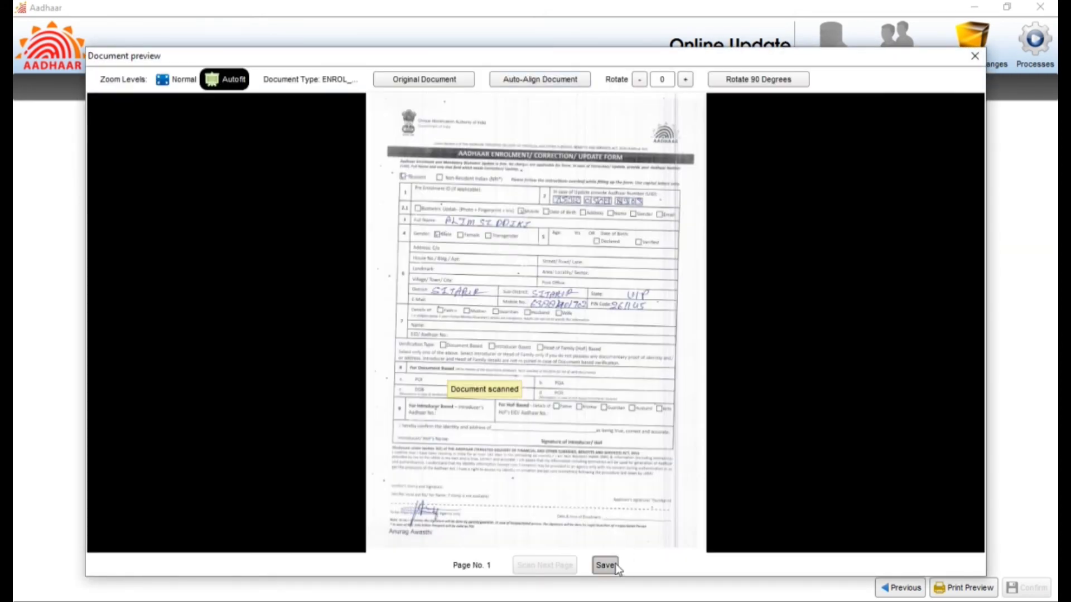
{"action": "left_click", "coordinate": [605, 565]}
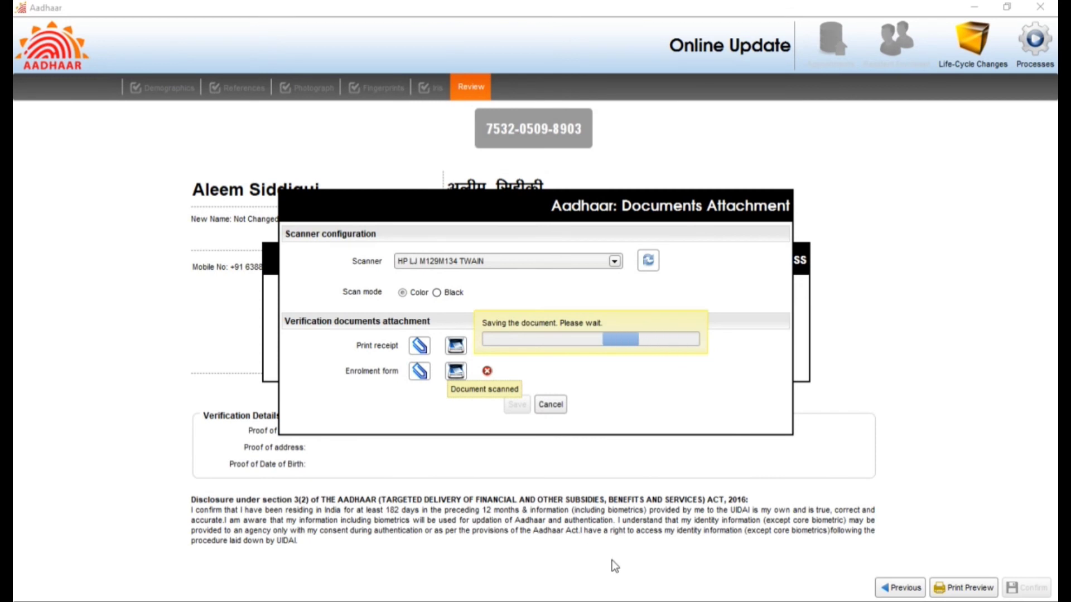
Step: Scan and save the print receipt, save both attached documents, and complete the enrolment
{"action": "left_click", "coordinate": [457, 351]}
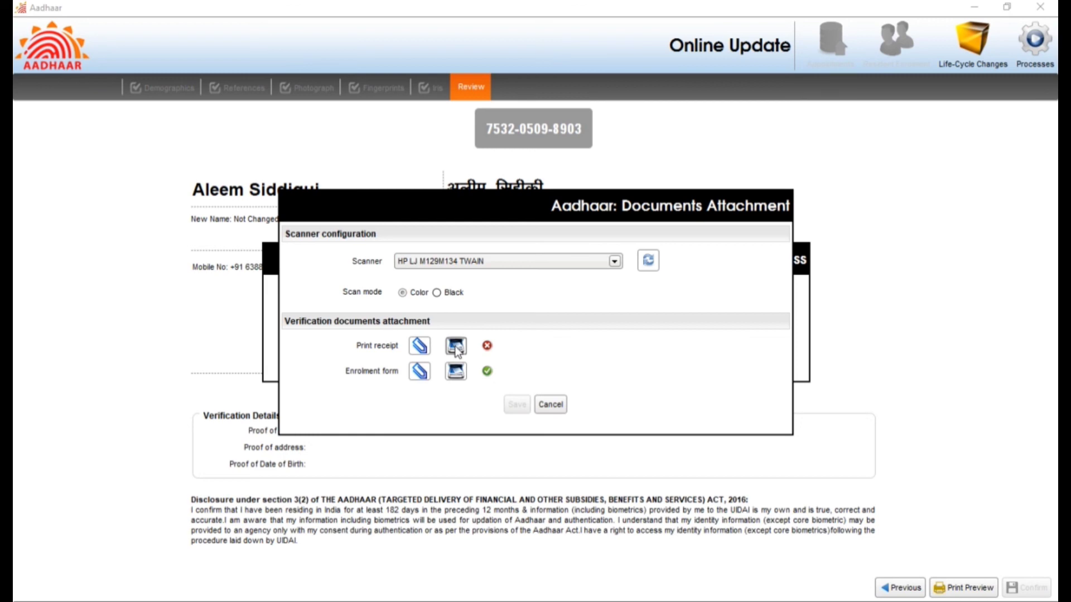
{"action": "left_click", "coordinate": [456, 350]}
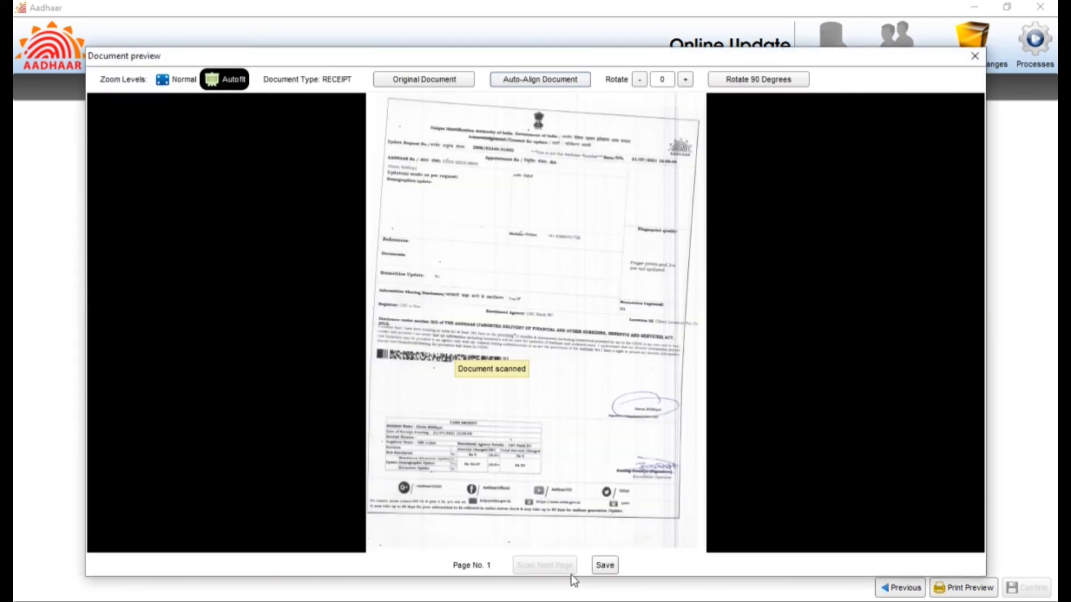
{"action": "left_click", "coordinate": [606, 565]}
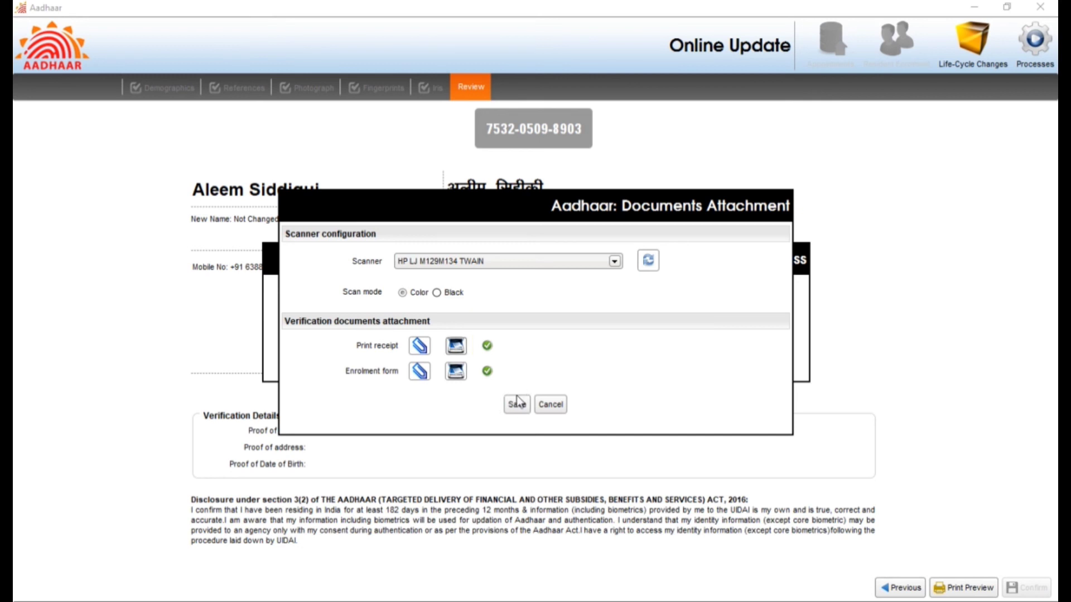
{"action": "left_click", "coordinate": [518, 402]}
{"action": "left_click", "coordinate": [644, 366]}
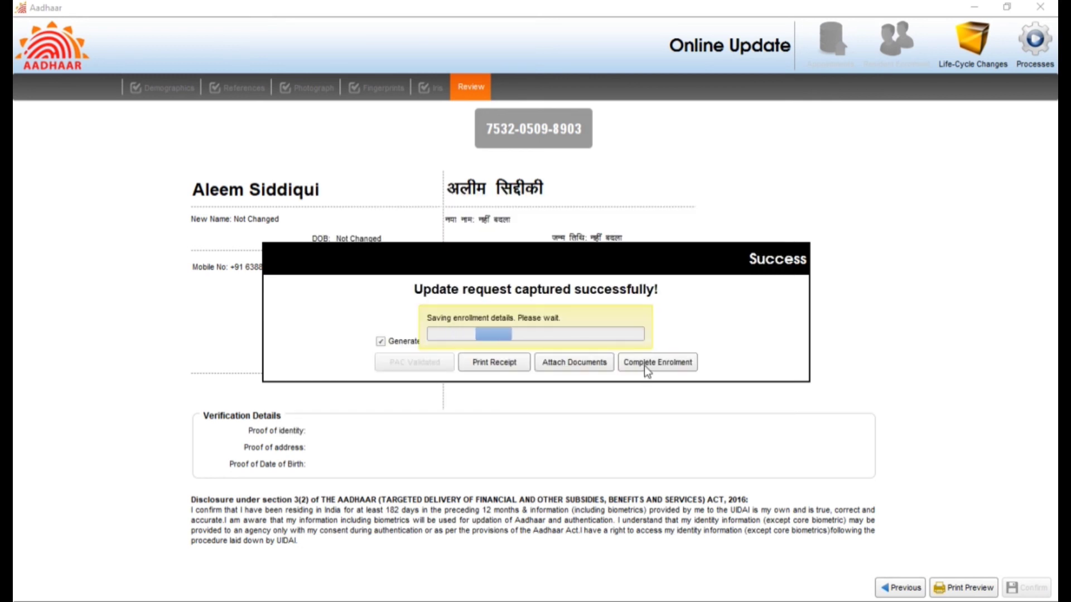